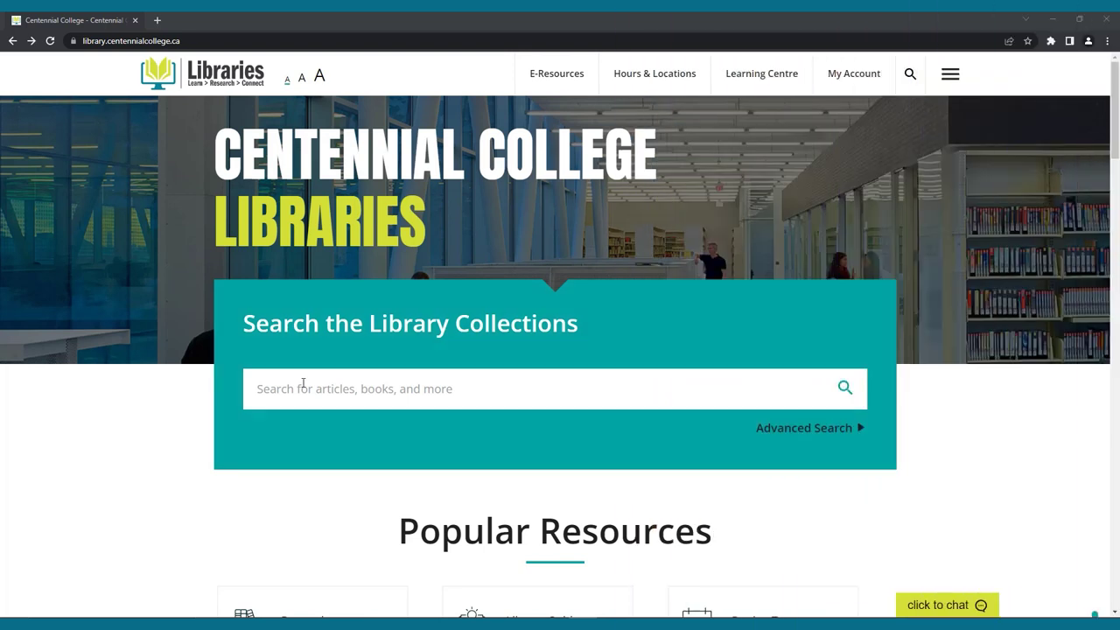
Step: Enter 'body image and teens' in the Search the Library Collections box
{"action": "left_click", "coordinate": [301, 387]}
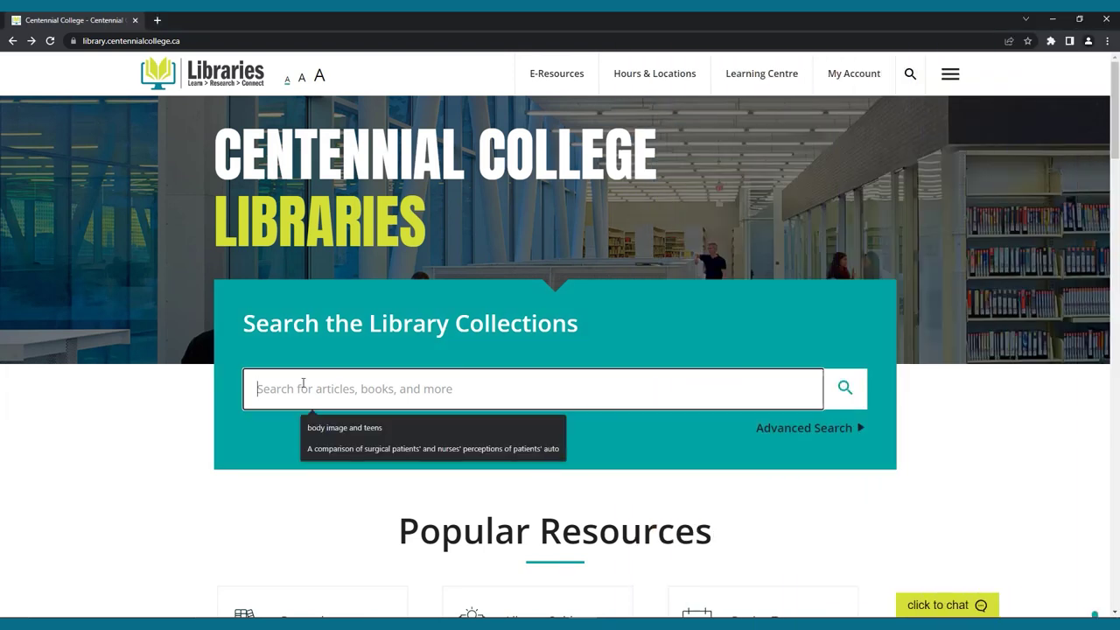
{"action": "type", "text": "body "}
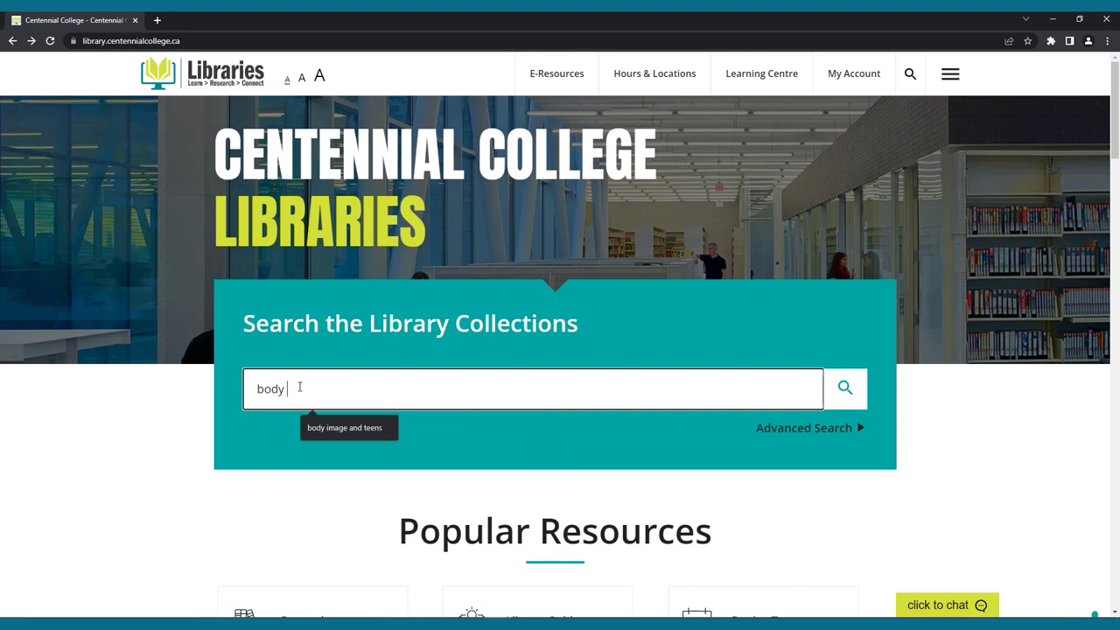
{"action": "type", "text": "image and teens"}
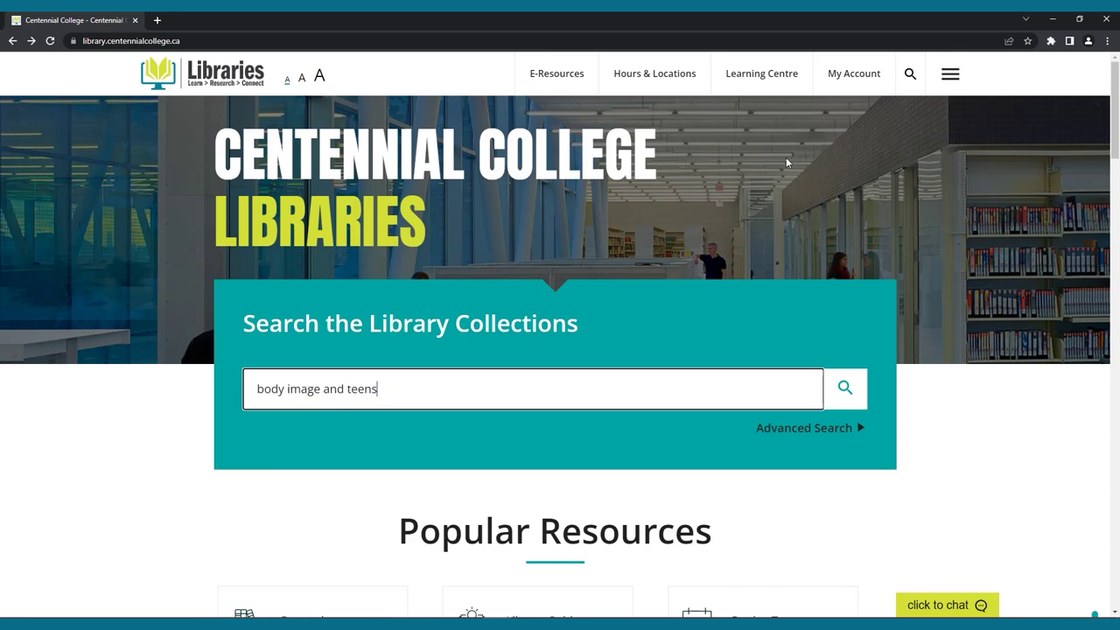
{"action": "left_click", "coordinate": [857, 81]}
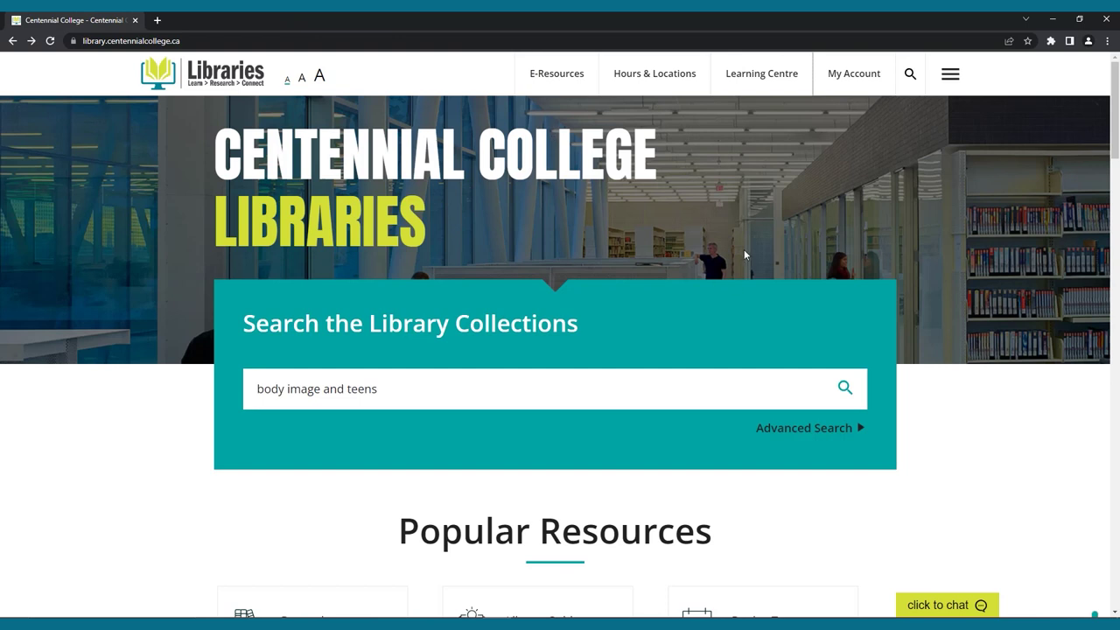
Step: Run the 'body image and teens' search for 1,026 results and select the Date facet's starting year
{"action": "left_click", "coordinate": [846, 394]}
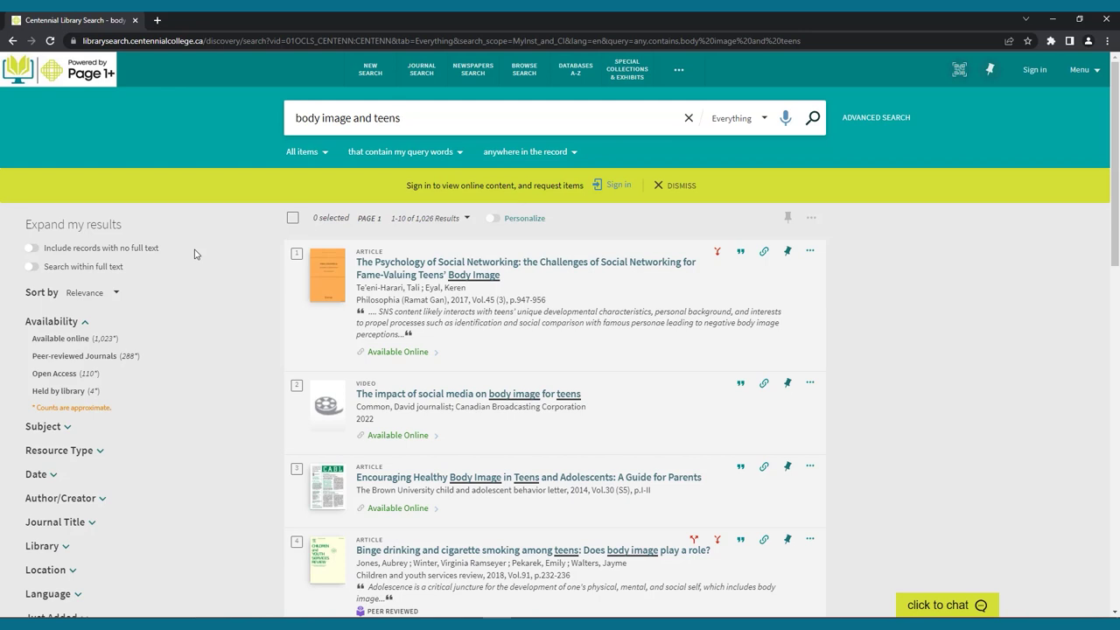
{"action": "scroll", "coordinate": [195, 254], "scroll_direction": "down", "scroll_amount": 1}
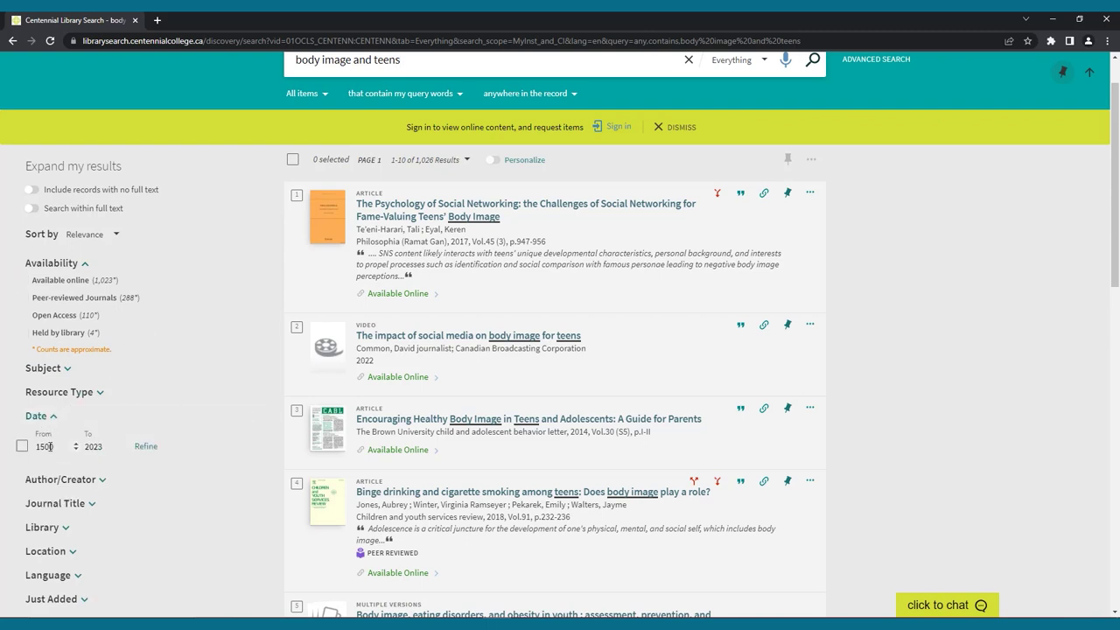
{"action": "left_click", "coordinate": [50, 446]}
Step: Change the date range start from 1500 to 2018 and refine to 2018–2023, leaving 220 results
{"action": "key", "text": "BackSpace"}
{"action": "key", "text": "BackSpace"}
{"action": "key", "text": "BackSpace"}
{"action": "key", "text": "BackSpace"}
{"action": "type", "text": "2018"}
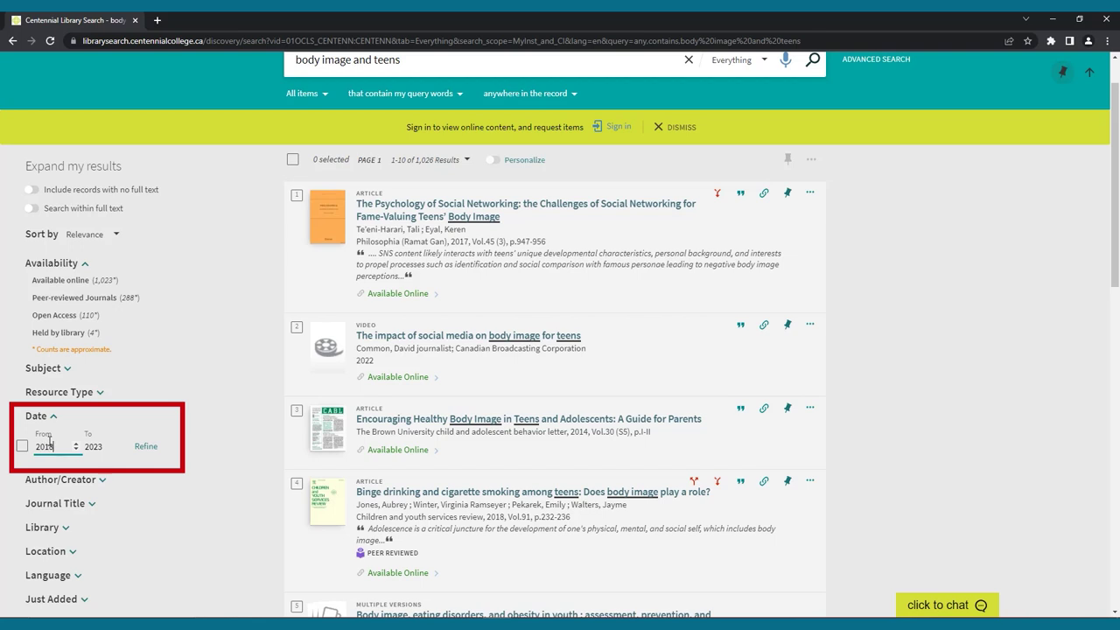
{"action": "left_click", "coordinate": [145, 447]}
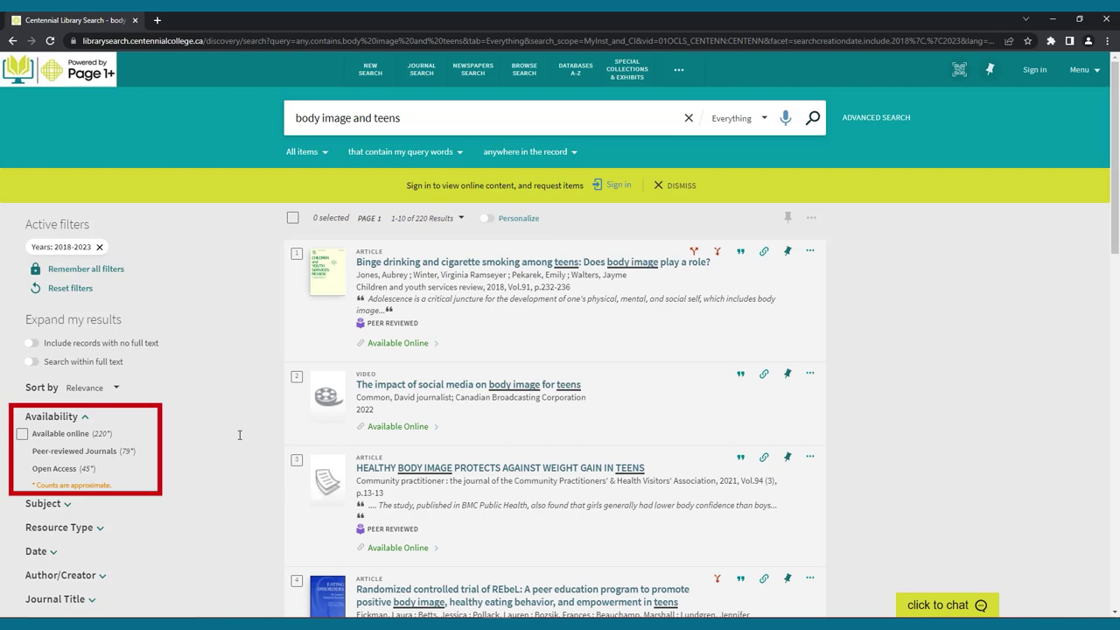
{"action": "scroll", "coordinate": [219, 429], "scroll_direction": "down", "scroll_amount": 2}
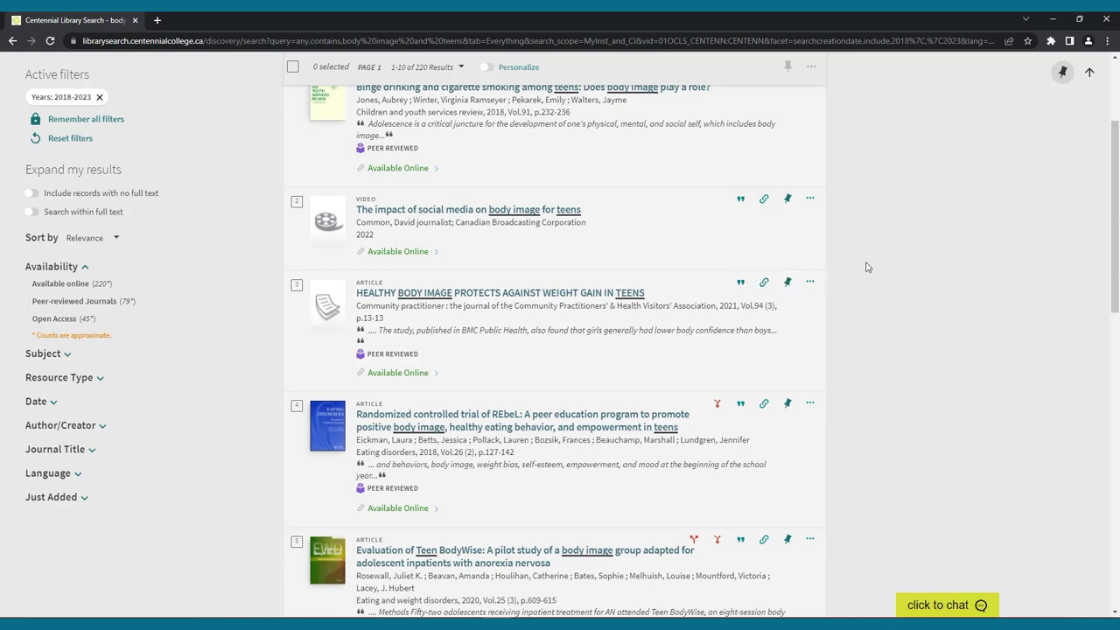
{"action": "scroll", "coordinate": [867, 265], "scroll_direction": "up", "scroll_amount": 3}
{"action": "left_click", "coordinate": [1081, 69]}
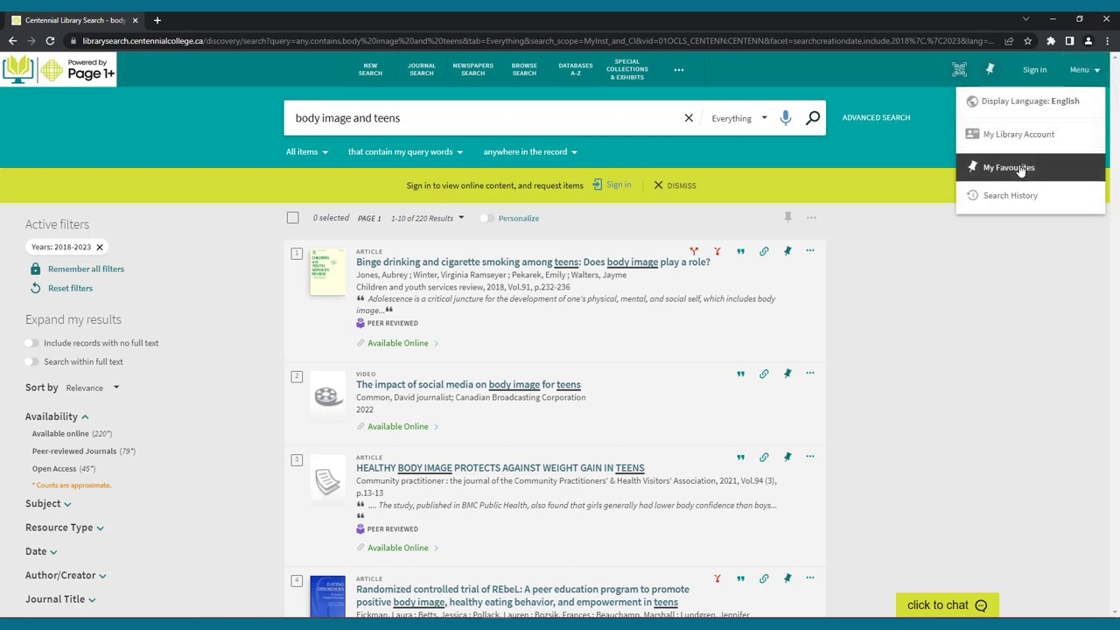
{"action": "left_click", "coordinate": [1077, 74]}
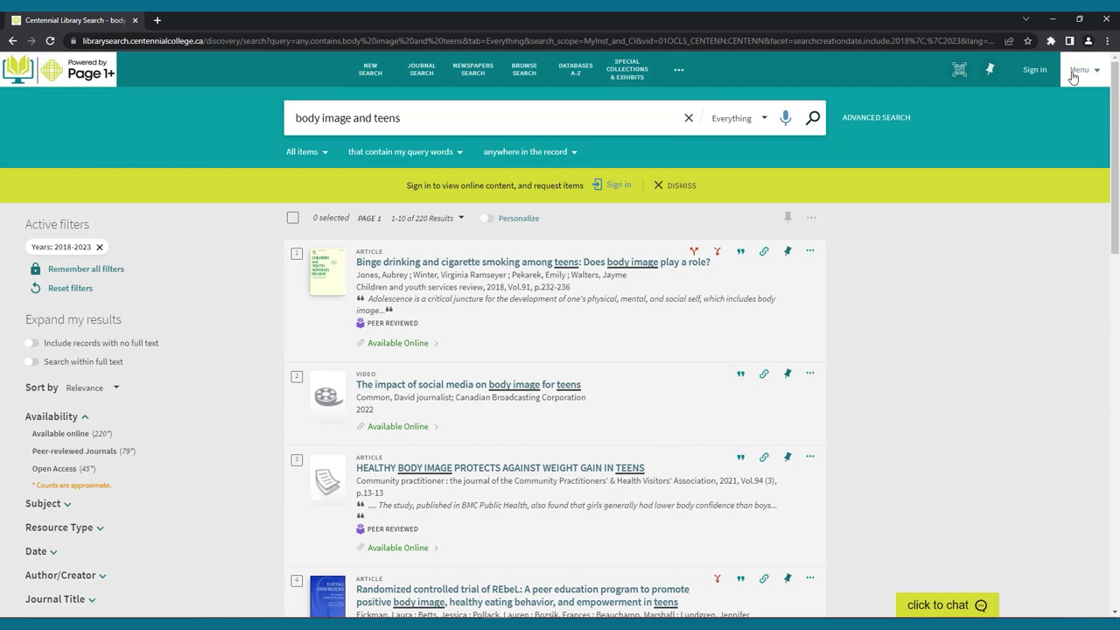
Step: Review the first result's View Online sources, close its record, and choose Held by library
{"action": "left_click", "coordinate": [498, 262]}
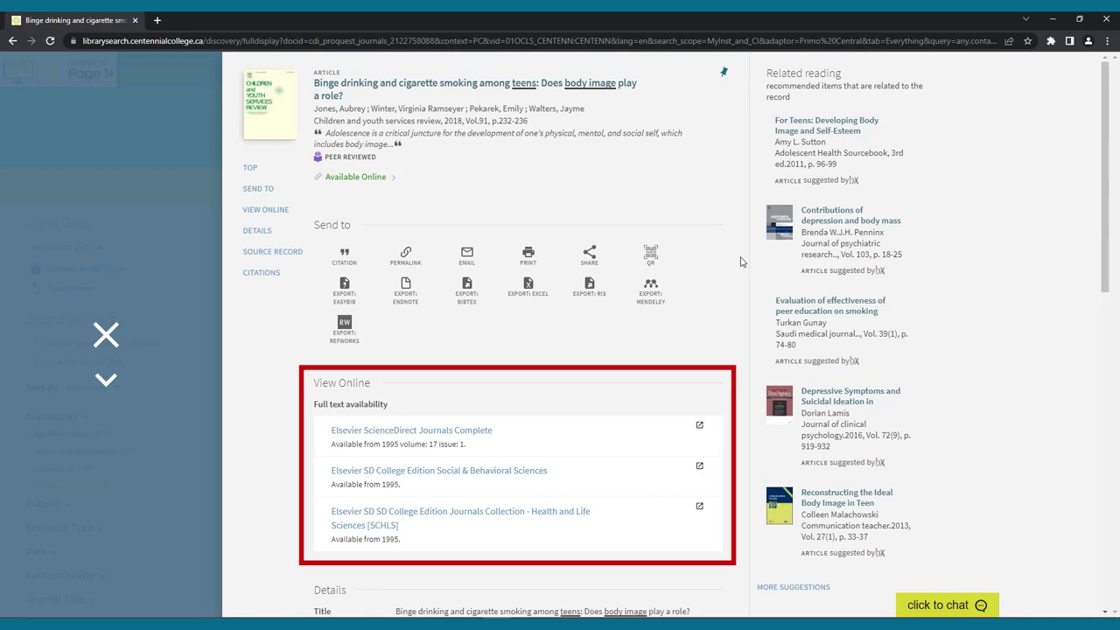
{"action": "left_click", "coordinate": [184, 262]}
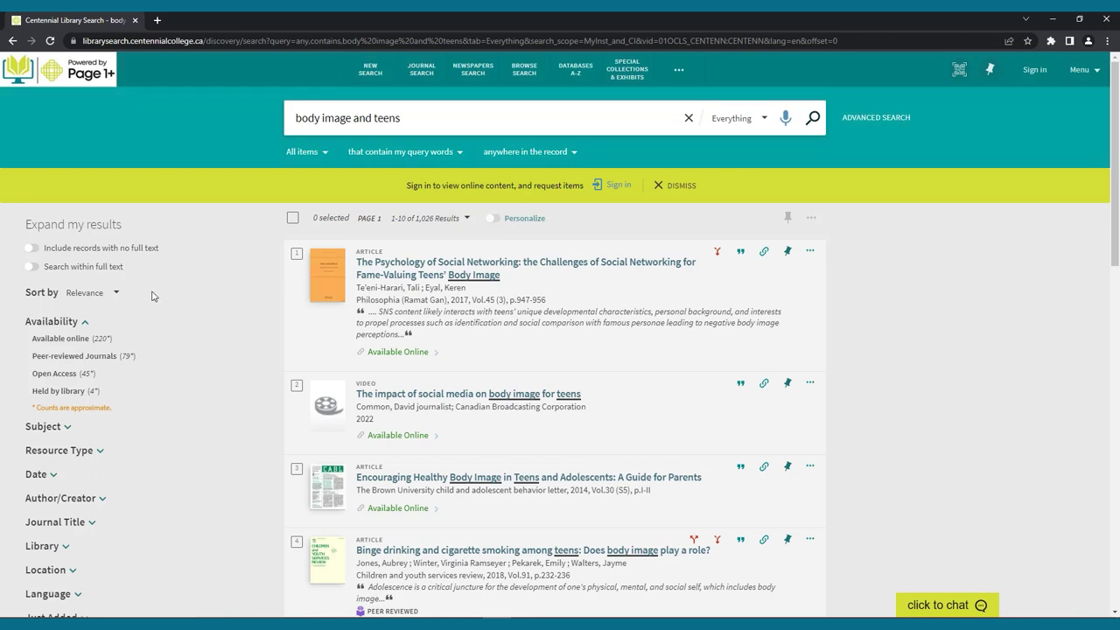
{"action": "left_click", "coordinate": [83, 394]}
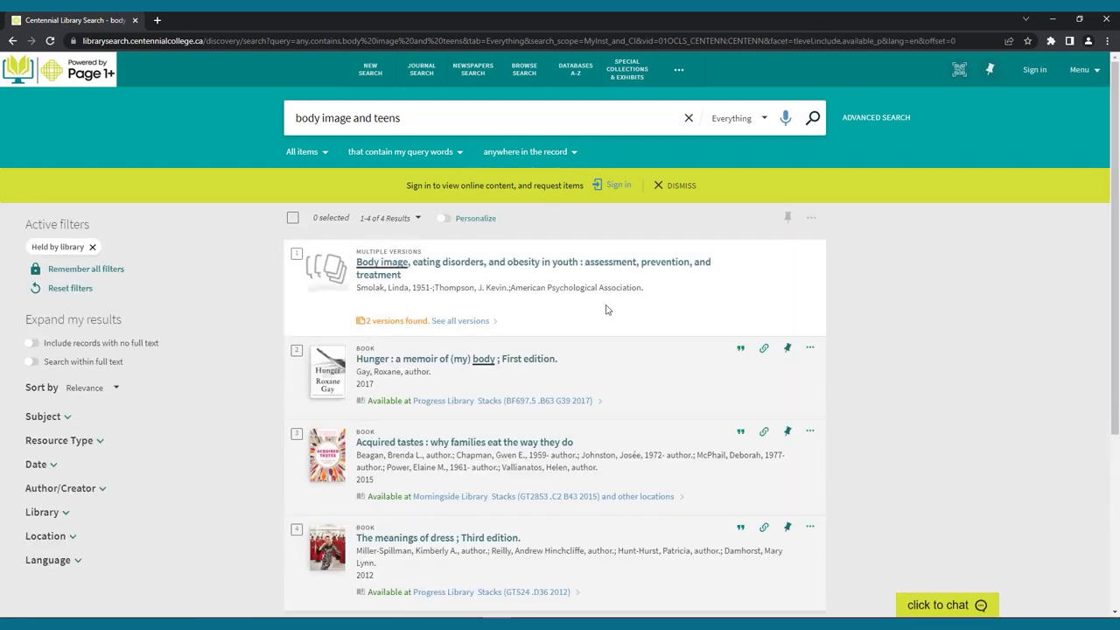
Step: Open the Hunger memoir's Progress Library availability to see its shelf location
{"action": "scroll", "coordinate": [606, 309], "scroll_direction": "down", "scroll_amount": 2}
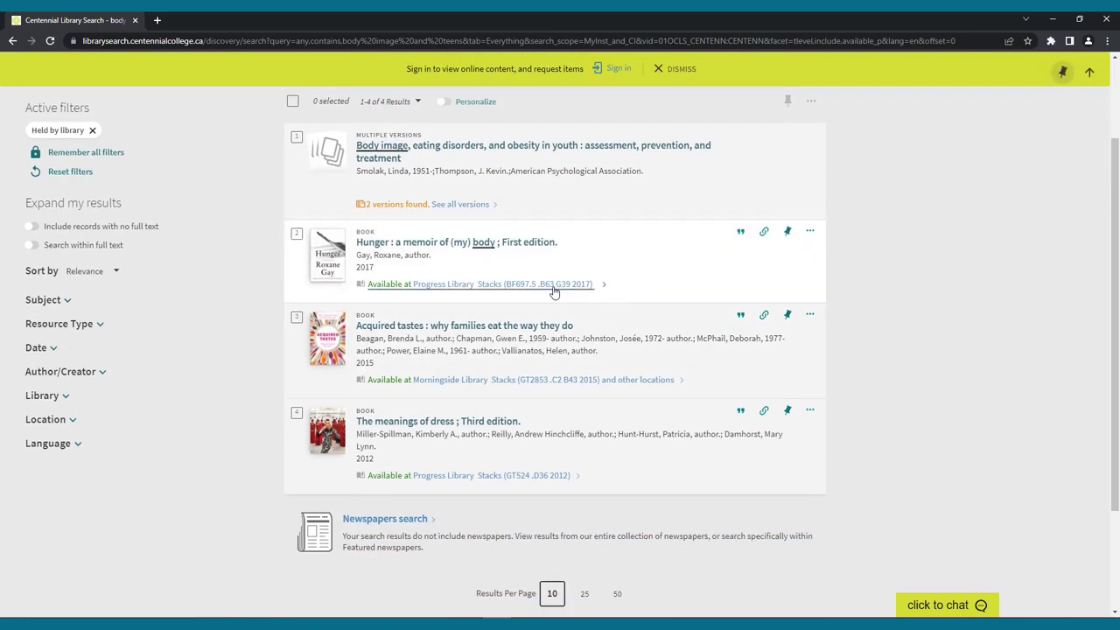
{"action": "left_click", "coordinate": [553, 285]}
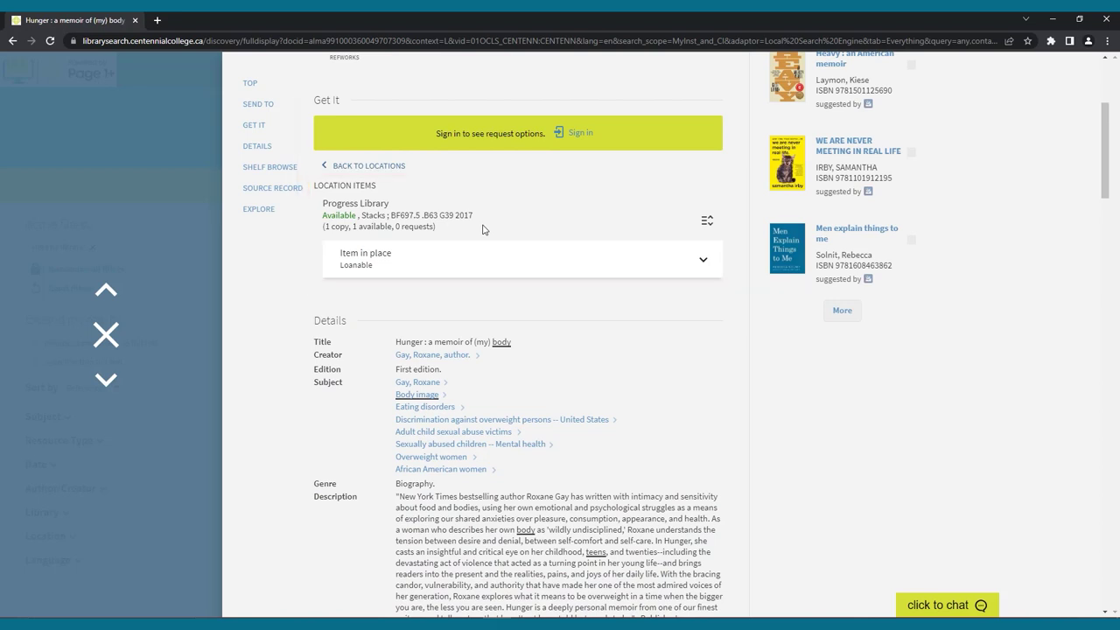
{"action": "scroll", "coordinate": [516, 263], "scroll_direction": "up", "scroll_amount": 3}
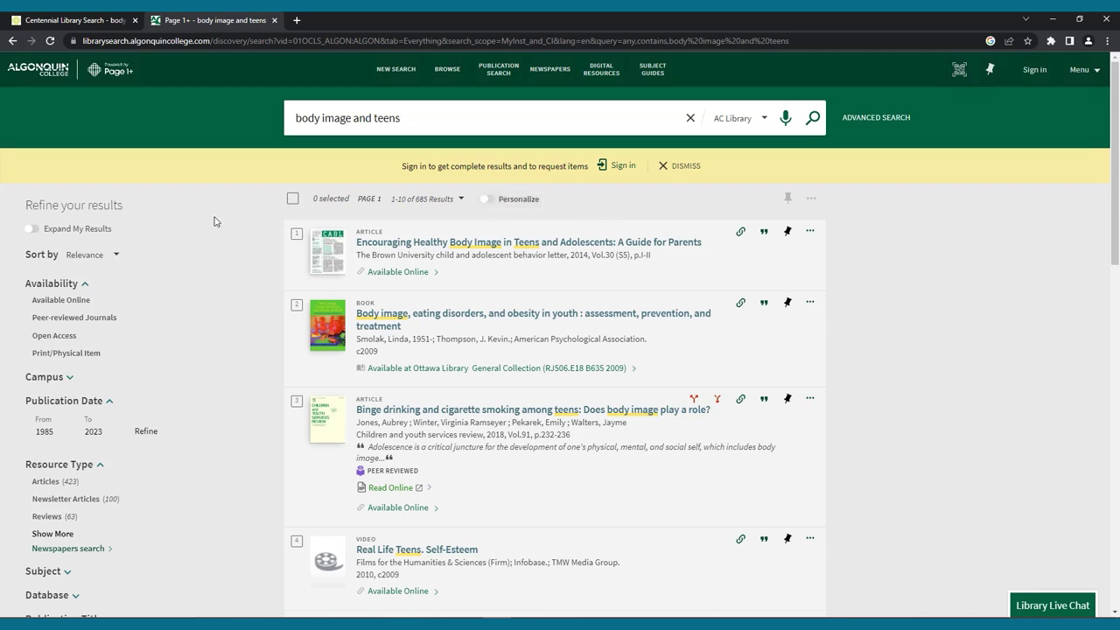
Step: Limit results to Newsletter Articles, then start a Newspapers search for 'body image and teens'
{"action": "scroll", "coordinate": [213, 221], "scroll_direction": "down", "scroll_amount": 3}
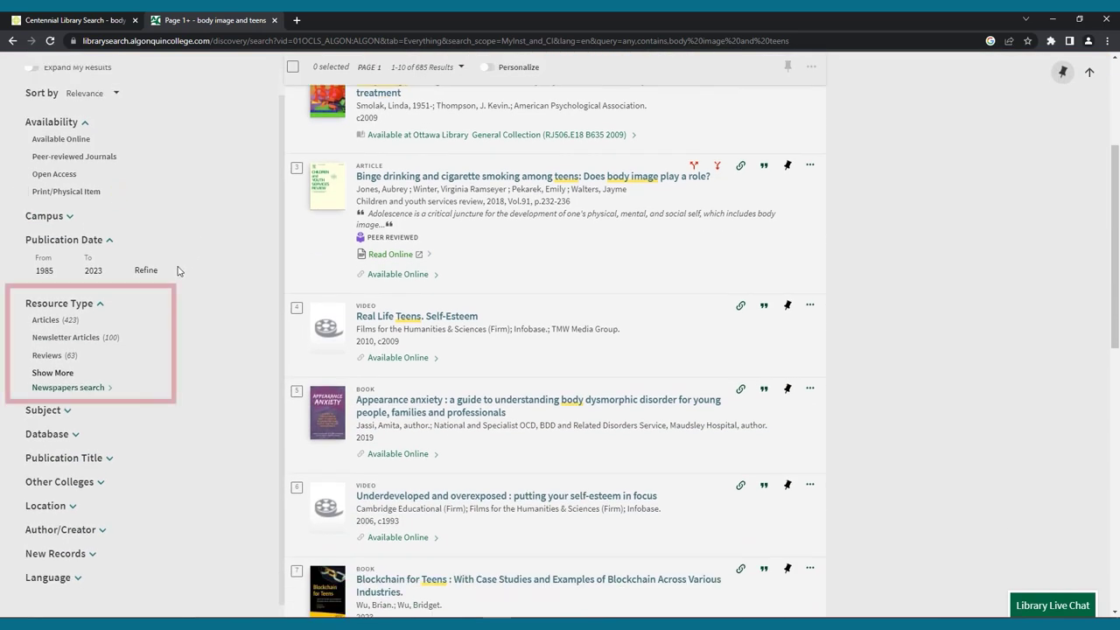
{"action": "left_click", "coordinate": [106, 341]}
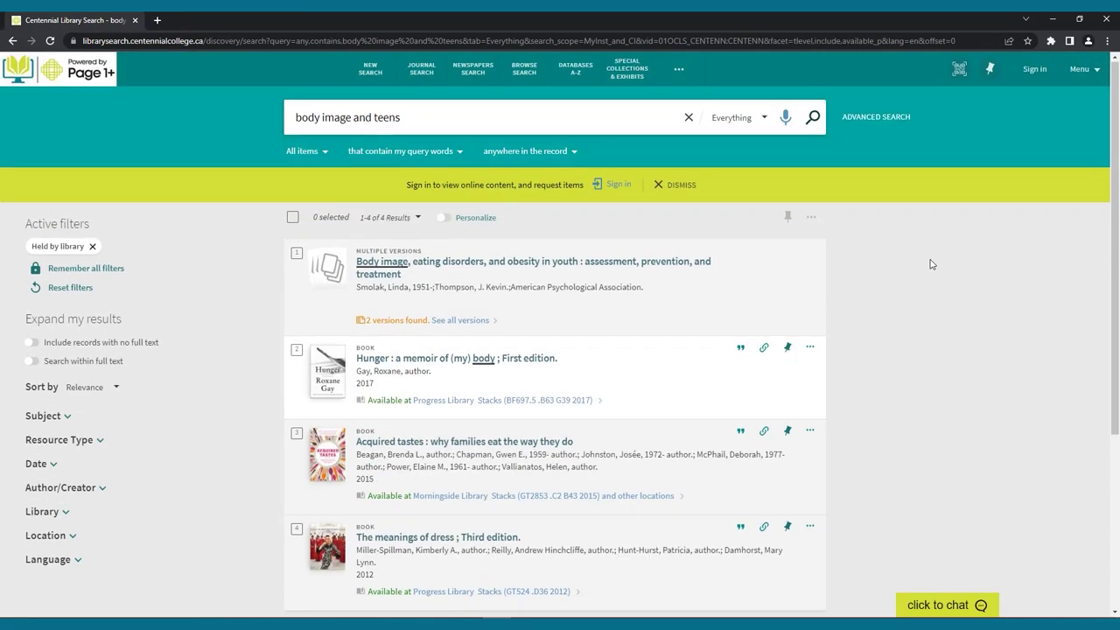
{"action": "scroll", "coordinate": [930, 262], "scroll_direction": "down", "scroll_amount": 3}
{"action": "scroll", "coordinate": [931, 265], "scroll_direction": "down", "scroll_amount": 1}
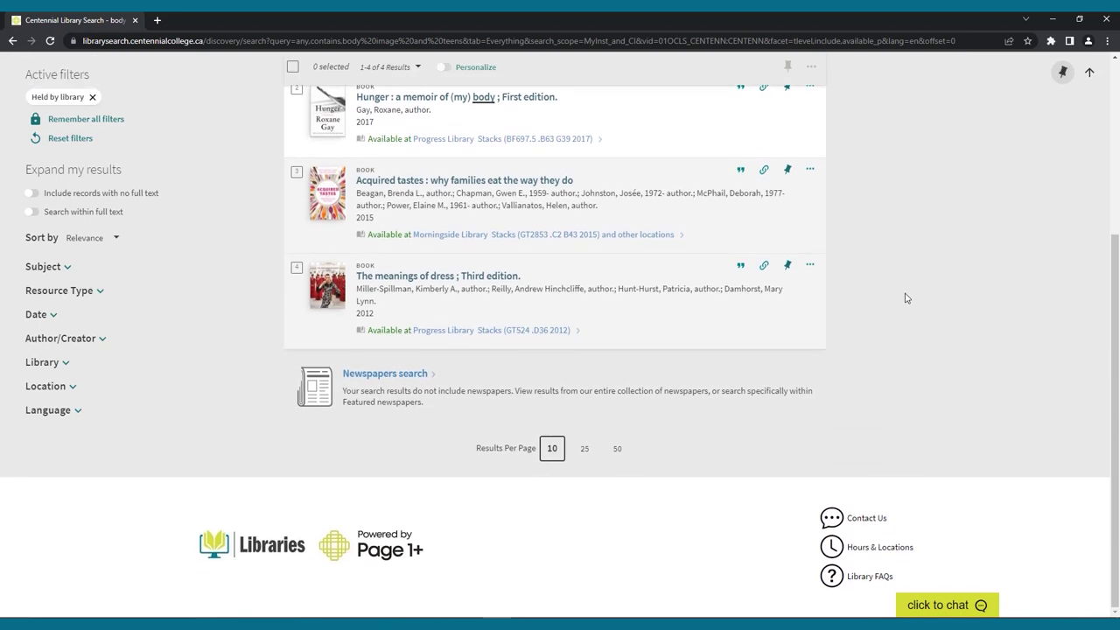
{"action": "left_click", "coordinate": [416, 380]}
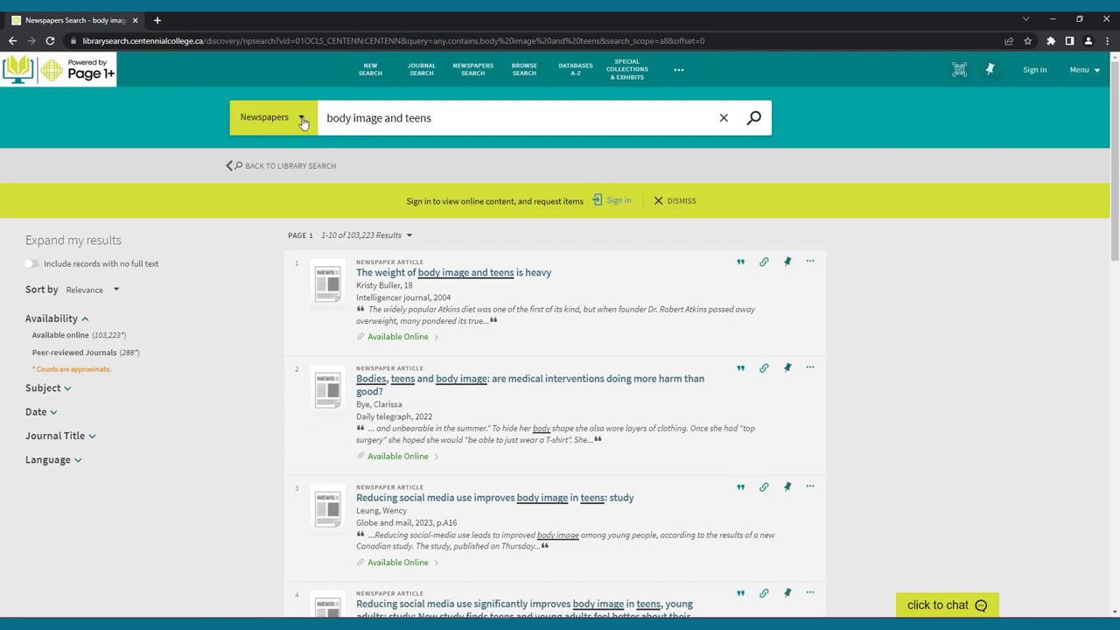
Step: Set the newspaper search scope to Featured newspapers, keeping All featured newspapers selected
{"action": "left_click", "coordinate": [302, 121]}
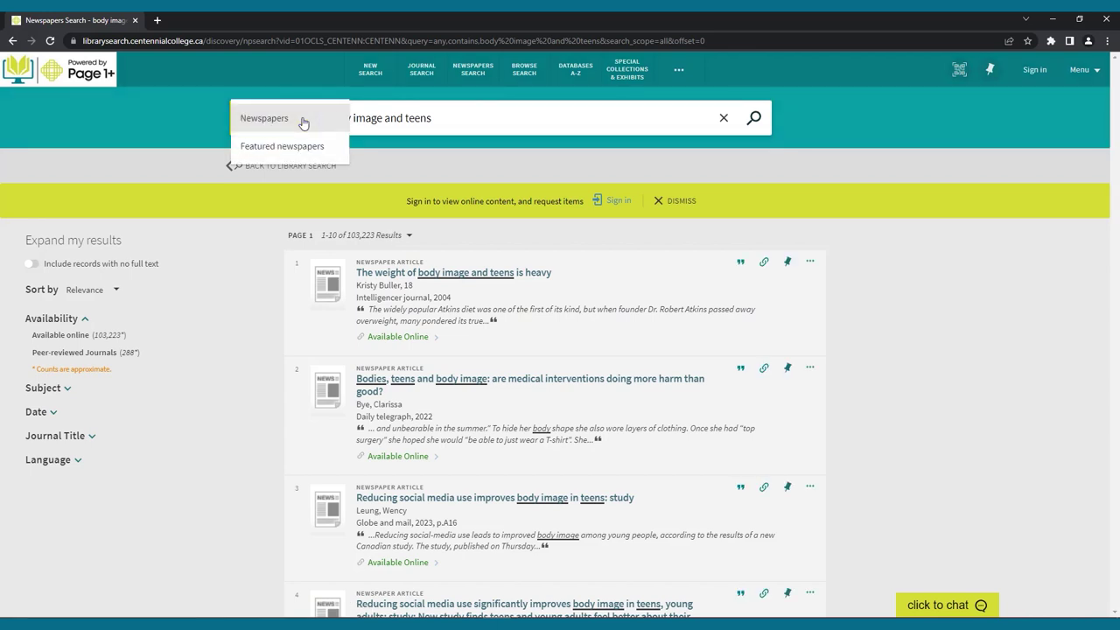
{"action": "left_click", "coordinate": [307, 147]}
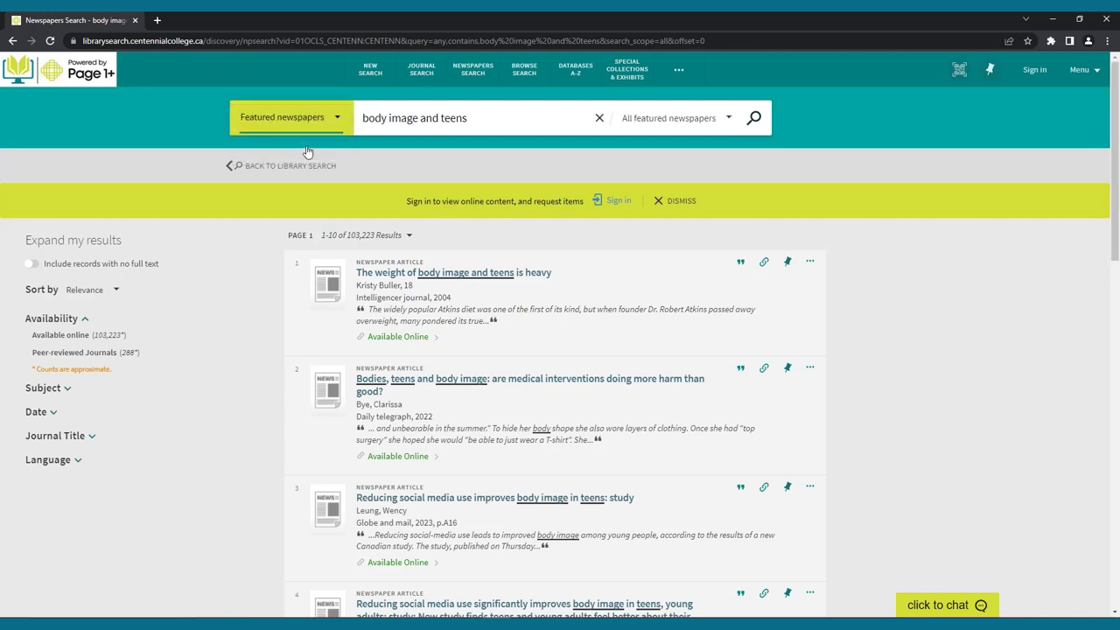
{"action": "left_click", "coordinate": [723, 123]}
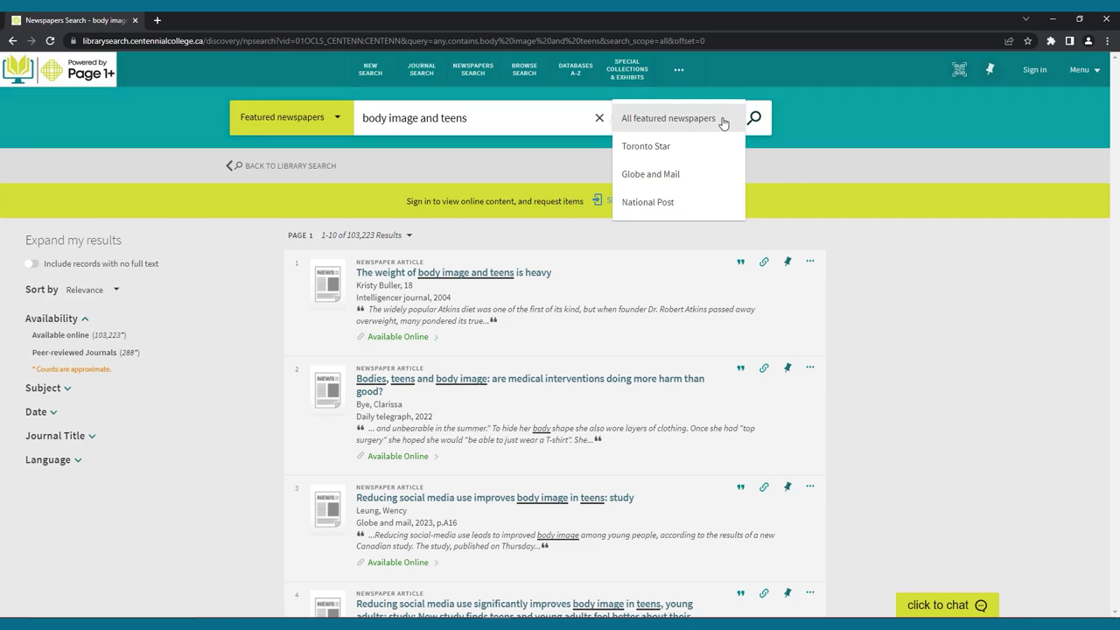
{"action": "left_click", "coordinate": [723, 123]}
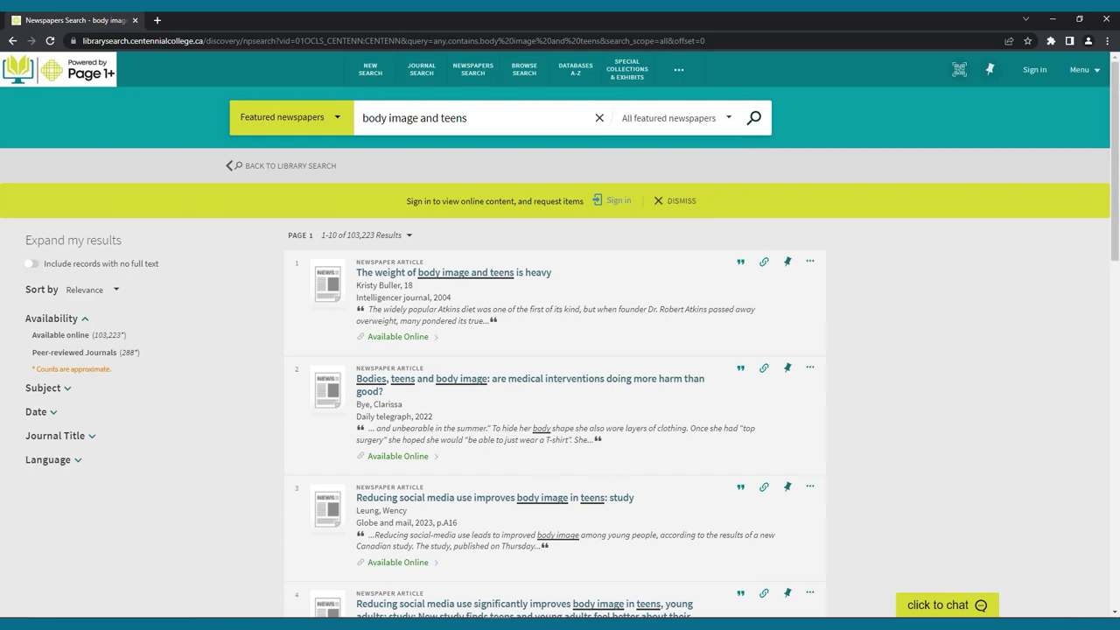